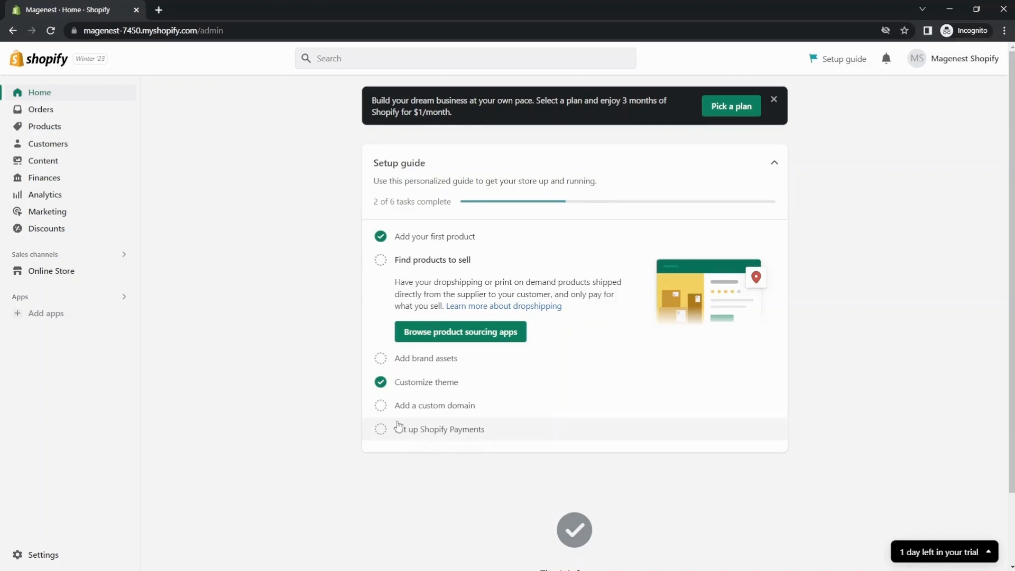
Step: Open the store's payment settings
{"action": "left_click", "coordinate": [32, 554]}
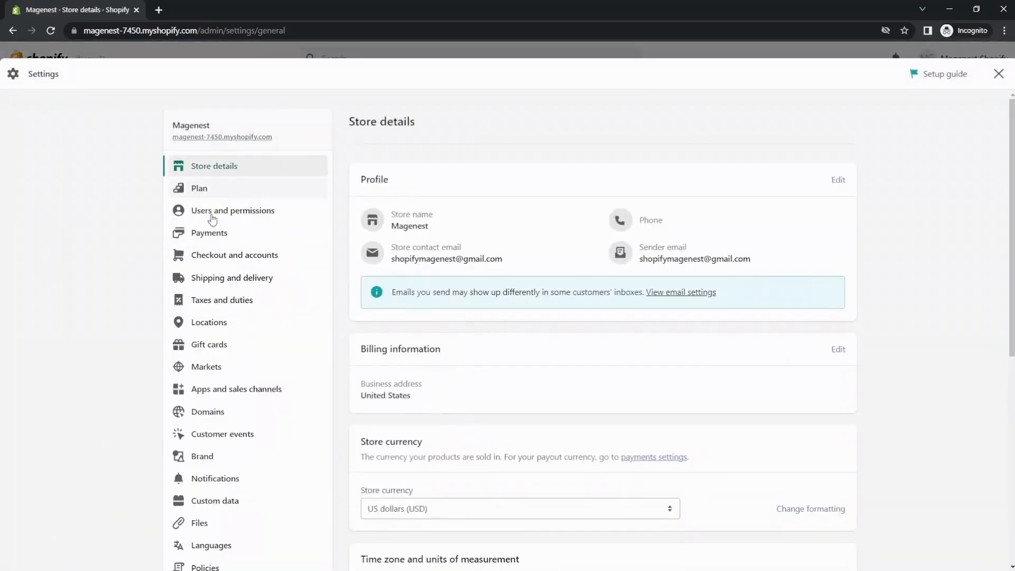
{"action": "left_click", "coordinate": [253, 236]}
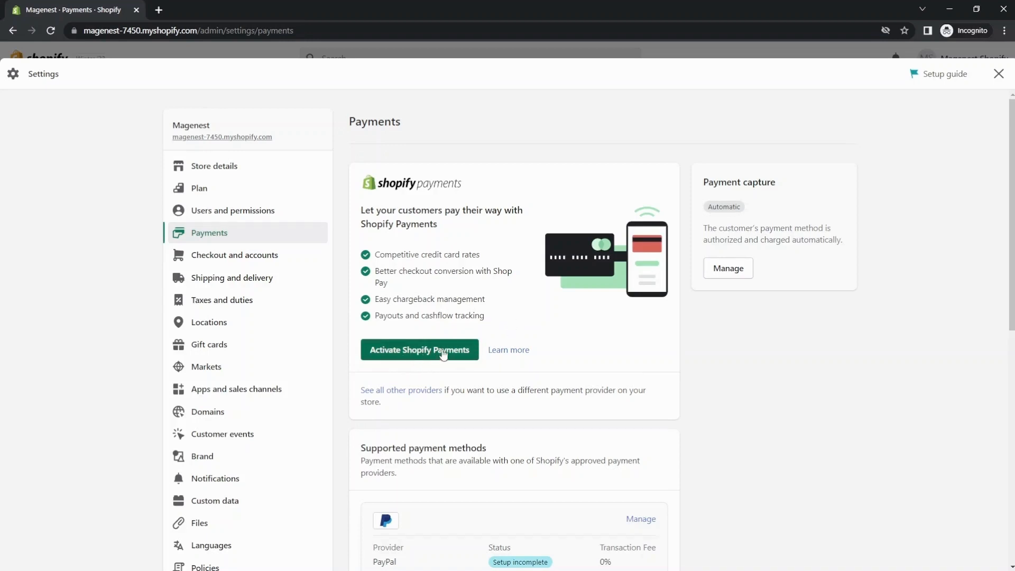
Step: Start the Shopify Payments activation, look over the business details form, and leave the setup without submitting it
{"action": "left_click", "coordinate": [424, 350]}
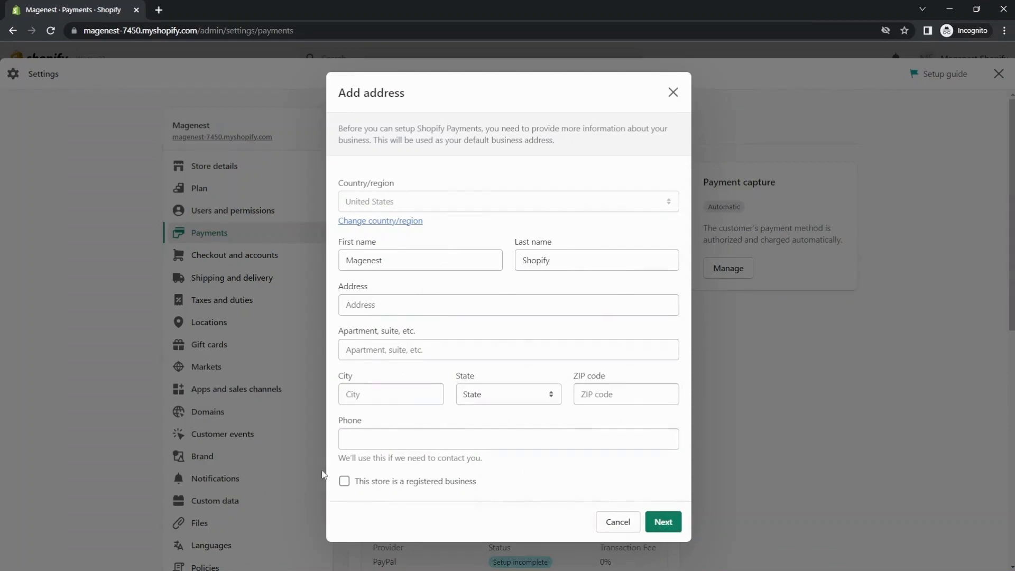
{"action": "left_click", "coordinate": [663, 522]}
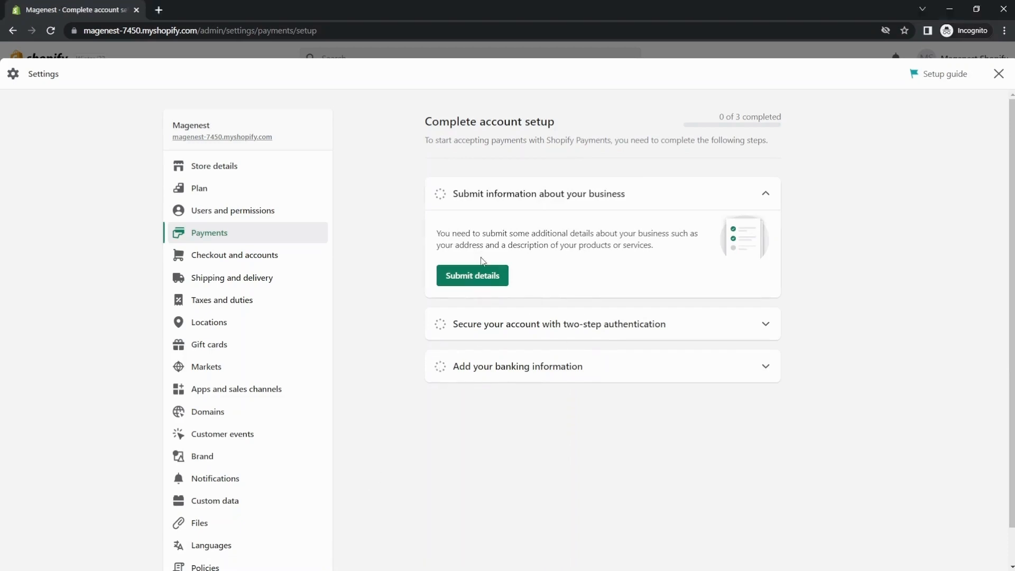
{"action": "left_click", "coordinate": [502, 280]}
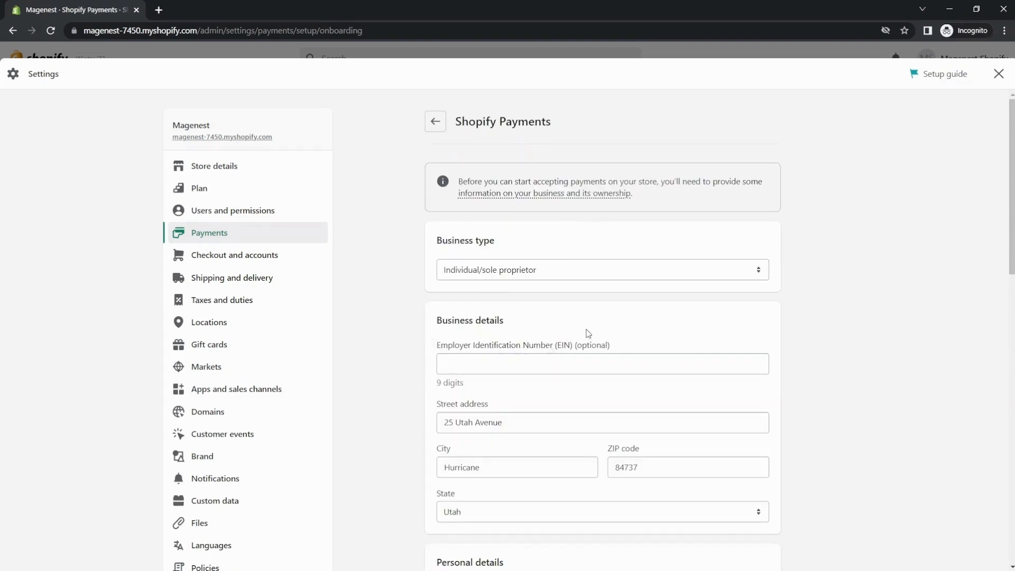
{"action": "scroll", "coordinate": [587, 335], "scroll_direction": "down", "scroll_amount": 1}
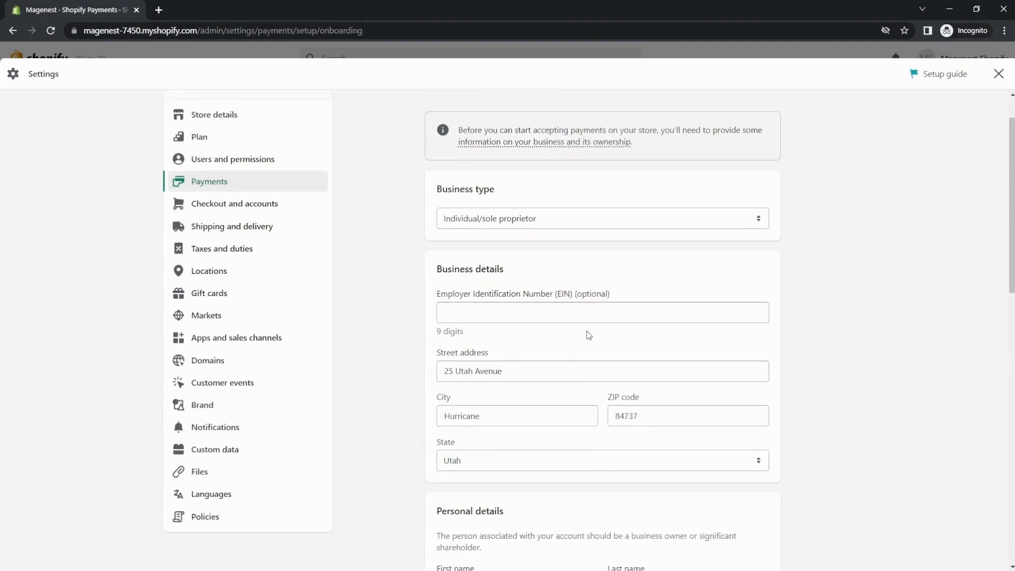
{"action": "scroll", "coordinate": [470, 241], "scroll_direction": "up", "scroll_amount": 1}
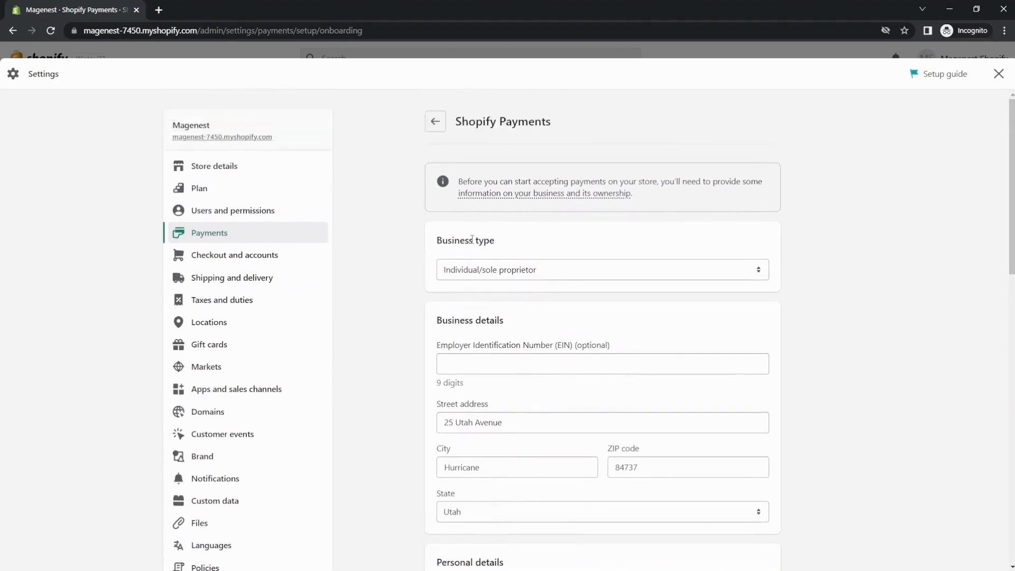
{"action": "left_click", "coordinate": [436, 122]}
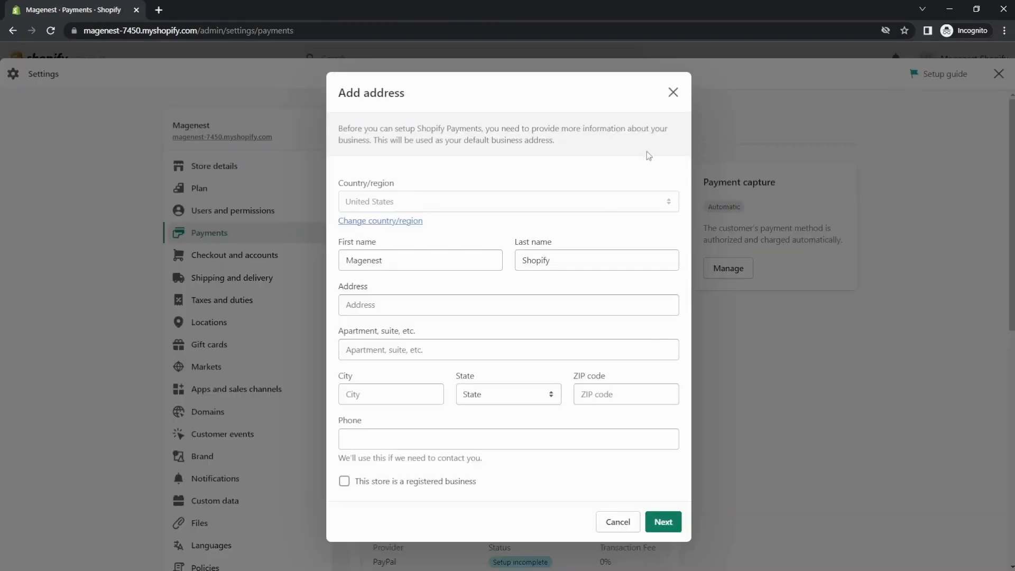
{"action": "left_click", "coordinate": [671, 91]}
Step: Search for additional payment methods and filter the providers by Visa, Mastercard and American Express
{"action": "scroll", "coordinate": [509, 314], "scroll_direction": "down", "scroll_amount": 6}
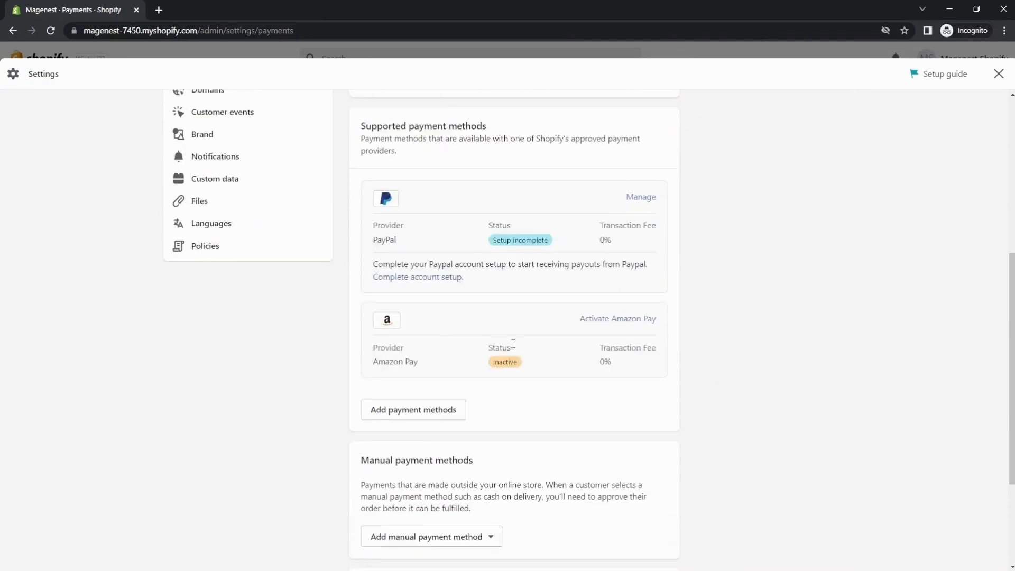
{"action": "left_click", "coordinate": [444, 387]}
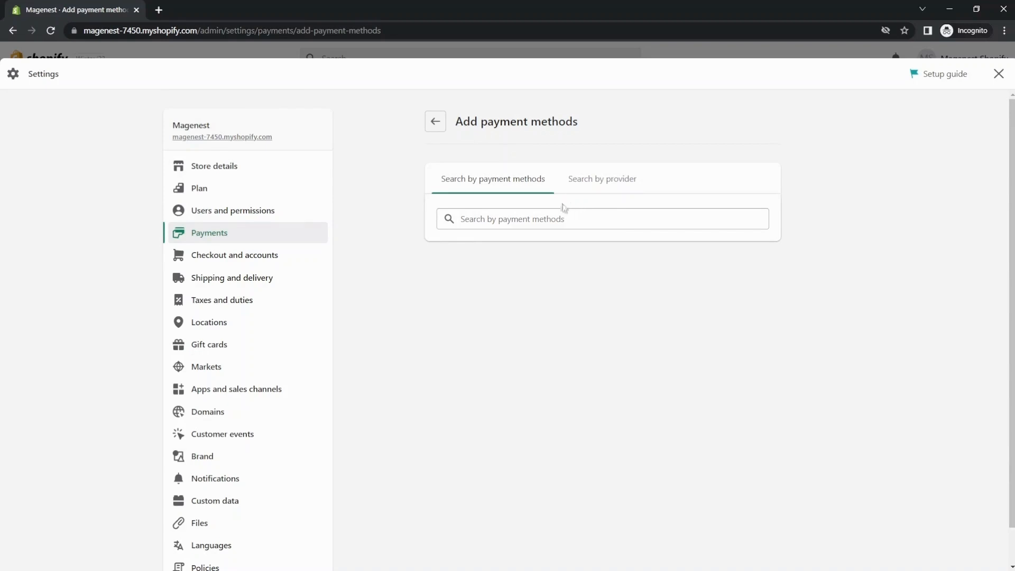
{"action": "left_click", "coordinate": [557, 220]}
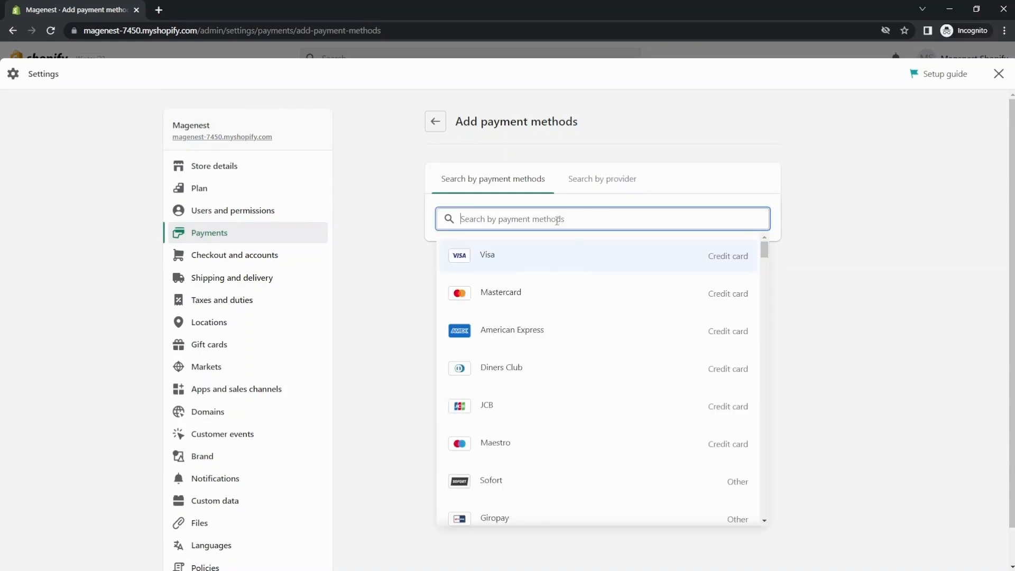
{"action": "left_click", "coordinate": [555, 256]}
{"action": "left_click", "coordinate": [555, 317]}
{"action": "left_click", "coordinate": [521, 347]}
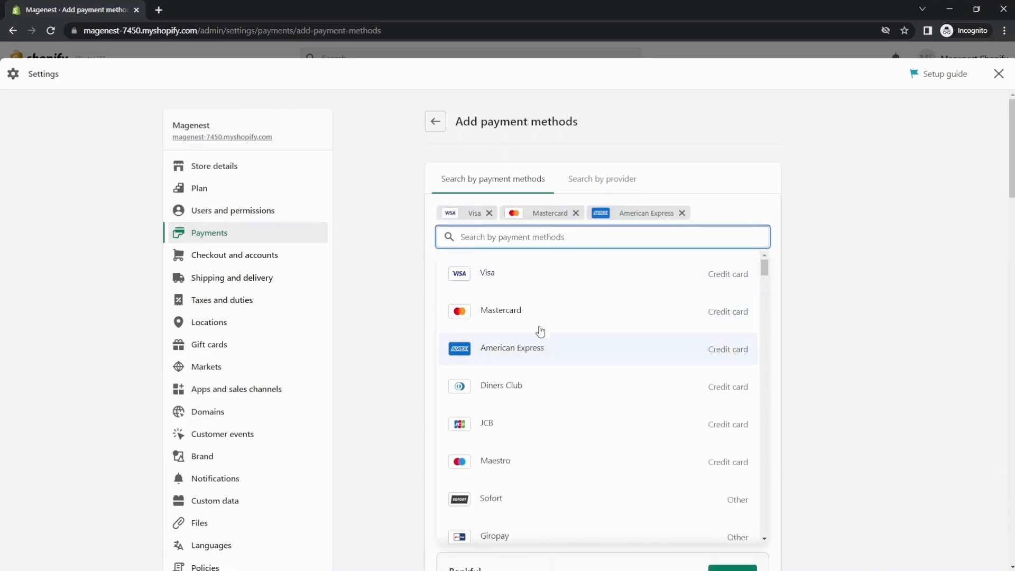
Step: Look through the matching payment providers and choose Skrill for activation
{"action": "scroll", "coordinate": [592, 254], "scroll_direction": "down", "scroll_amount": 5}
{"action": "scroll", "coordinate": [505, 221], "scroll_direction": "up", "scroll_amount": 1}
{"action": "scroll", "coordinate": [505, 221], "scroll_direction": "up", "scroll_amount": 4}
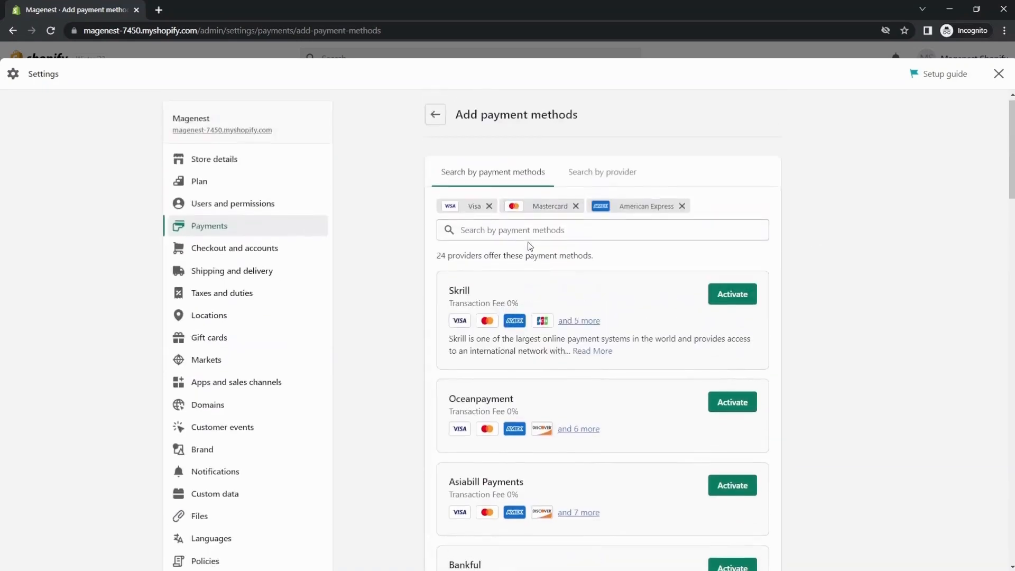
{"action": "scroll", "coordinate": [458, 209], "scroll_direction": "down", "scroll_amount": 1}
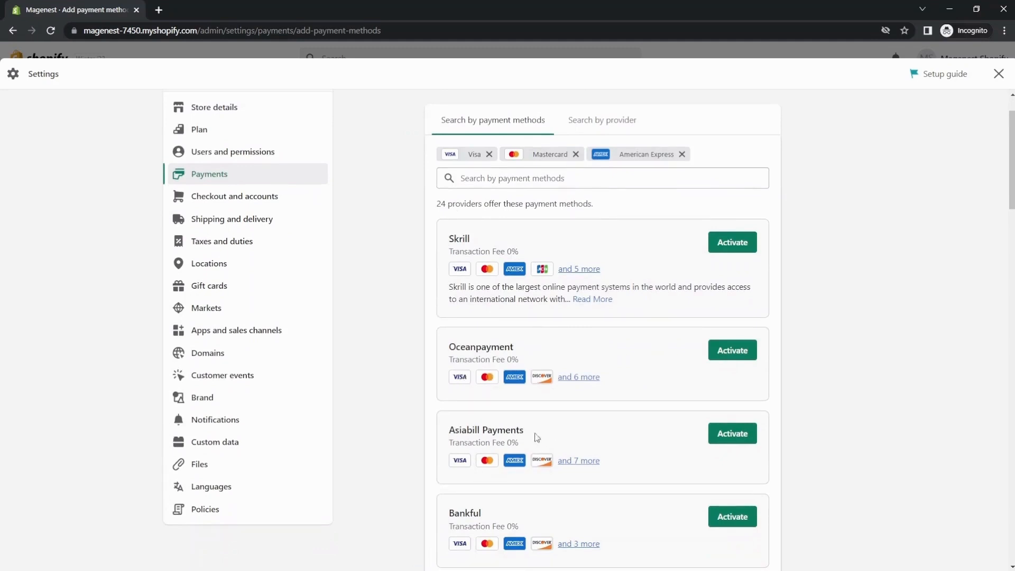
{"action": "scroll", "coordinate": [608, 341], "scroll_direction": "up", "scroll_amount": 1}
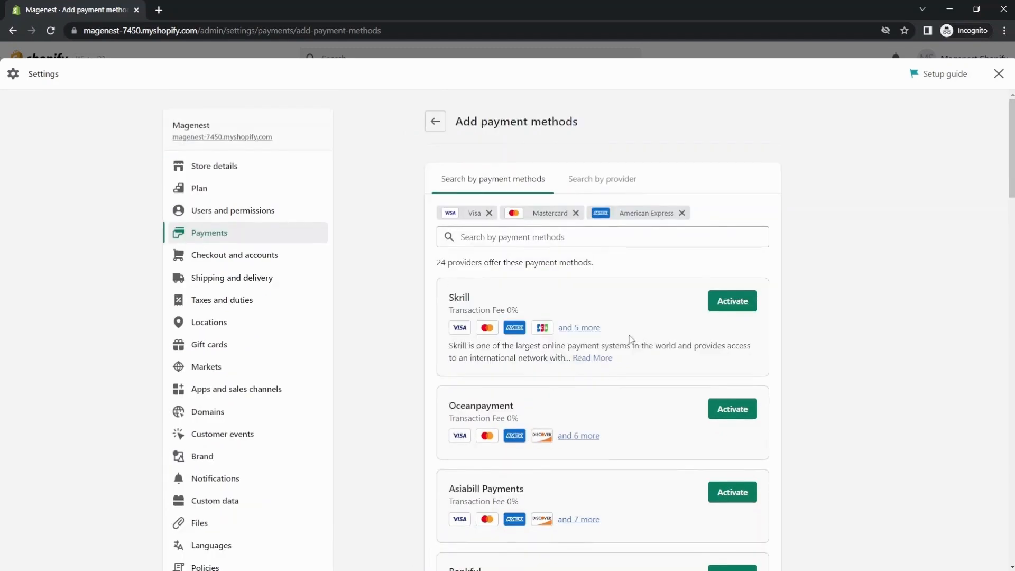
{"action": "left_click", "coordinate": [727, 306]}
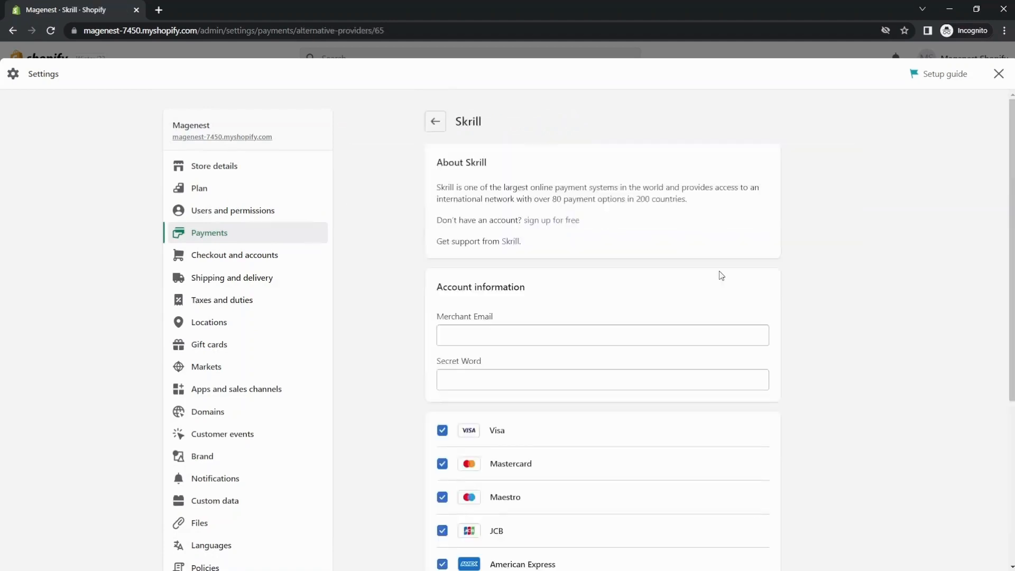
Step: Enter the merchant email and secret word for Skrill, activate it with all card types enabled, and return to the payment settings
{"action": "left_click", "coordinate": [495, 338]}
{"action": "key", "text": "ctrl+v"}
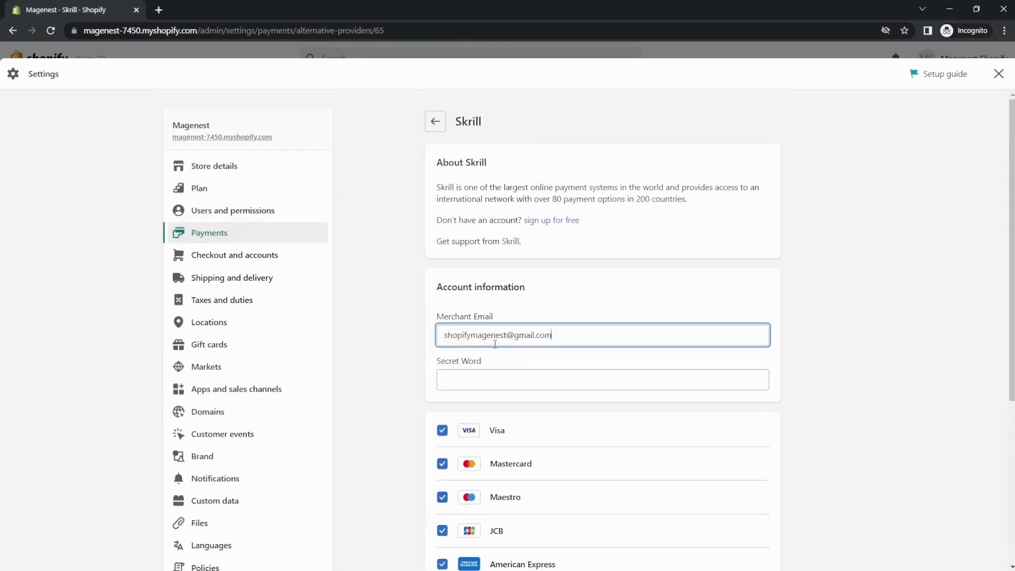
{"action": "left_click", "coordinate": [464, 381]}
{"action": "type", "text": "••••••"}
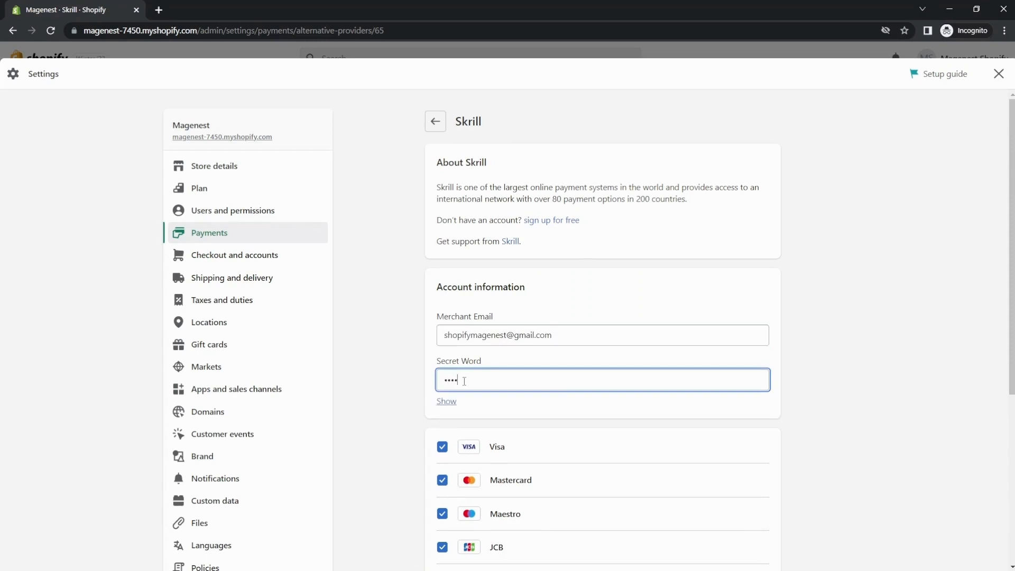
{"action": "scroll", "coordinate": [602, 455], "scroll_direction": "down", "scroll_amount": 5}
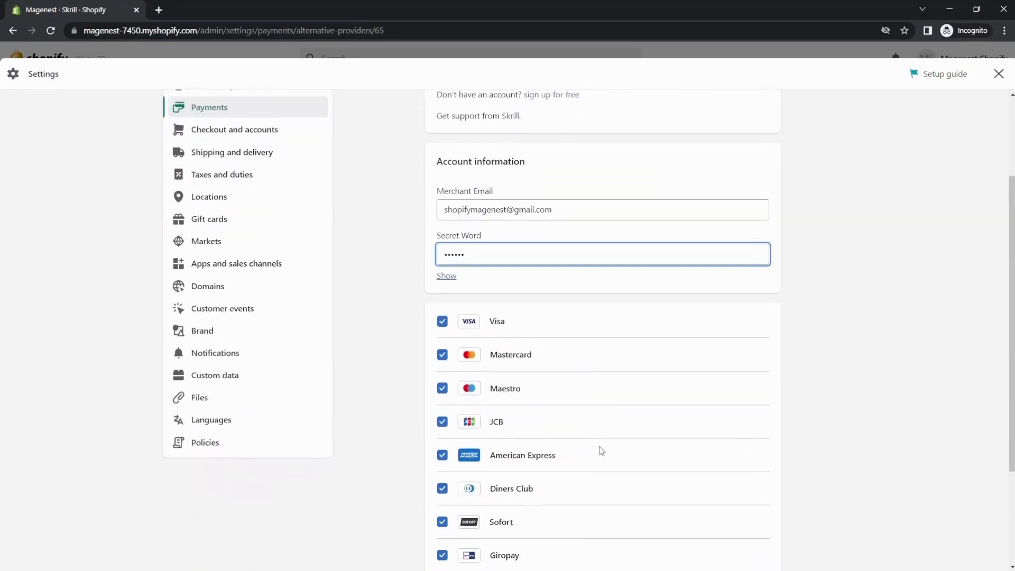
{"action": "left_click", "coordinate": [756, 490]}
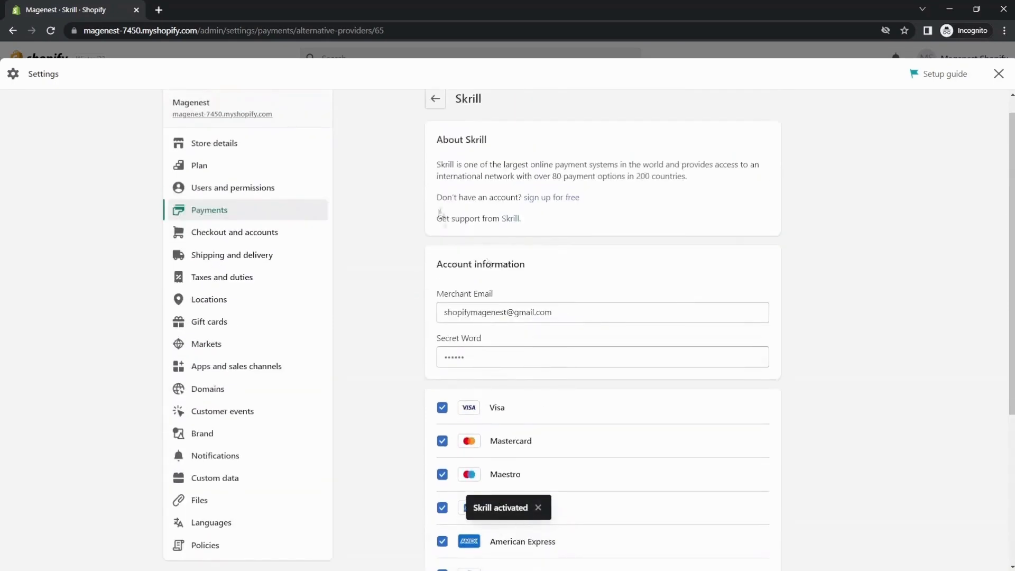
{"action": "scroll", "coordinate": [438, 208], "scroll_direction": "up", "scroll_amount": 1}
{"action": "left_click", "coordinate": [435, 122]}
Step: Add and activate Money Order as a manual payment method, leaving additional details and payment instructions blank
{"action": "scroll", "coordinate": [503, 301], "scroll_direction": "down", "scroll_amount": 9}
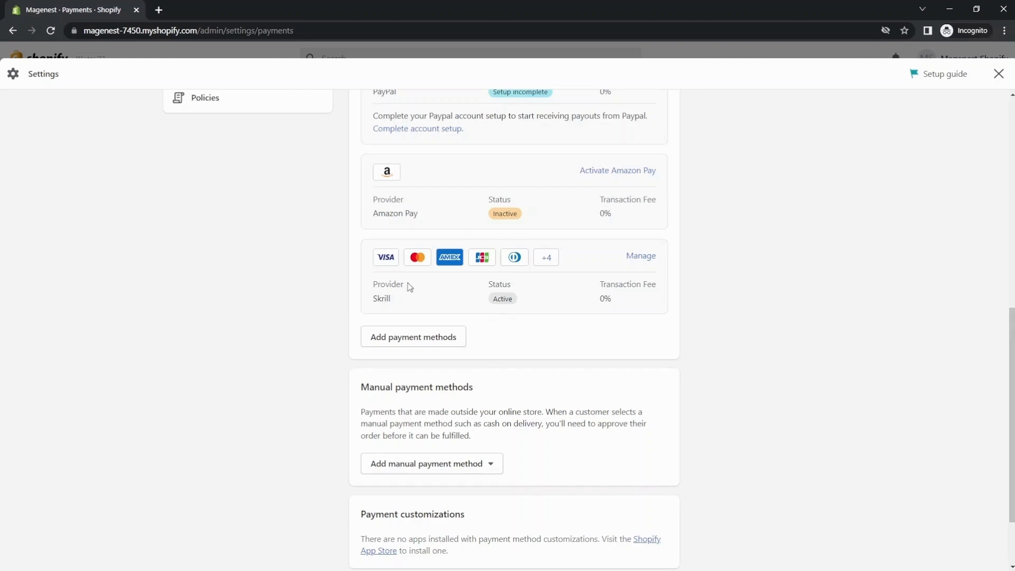
{"action": "scroll", "coordinate": [419, 425], "scroll_direction": "down", "scroll_amount": 1}
{"action": "scroll", "coordinate": [420, 425], "scroll_direction": "down", "scroll_amount": 1}
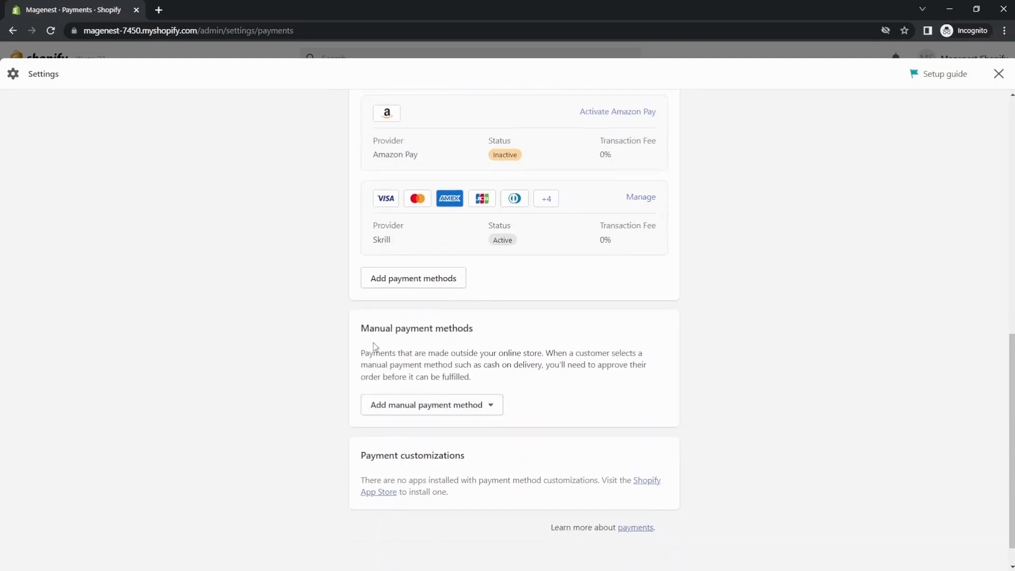
{"action": "left_click", "coordinate": [437, 411]}
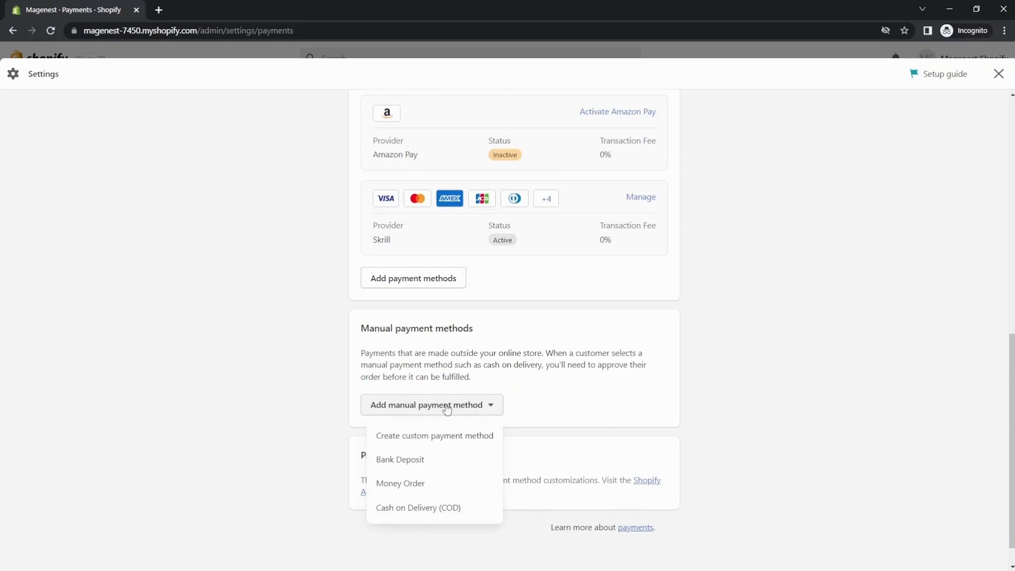
{"action": "left_click", "coordinate": [401, 484]}
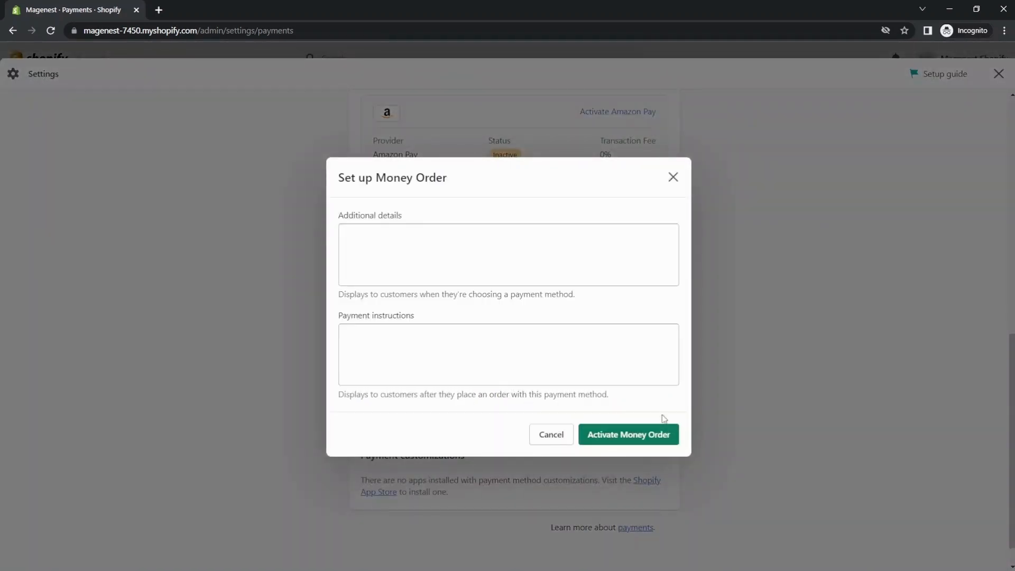
{"action": "left_click", "coordinate": [655, 435]}
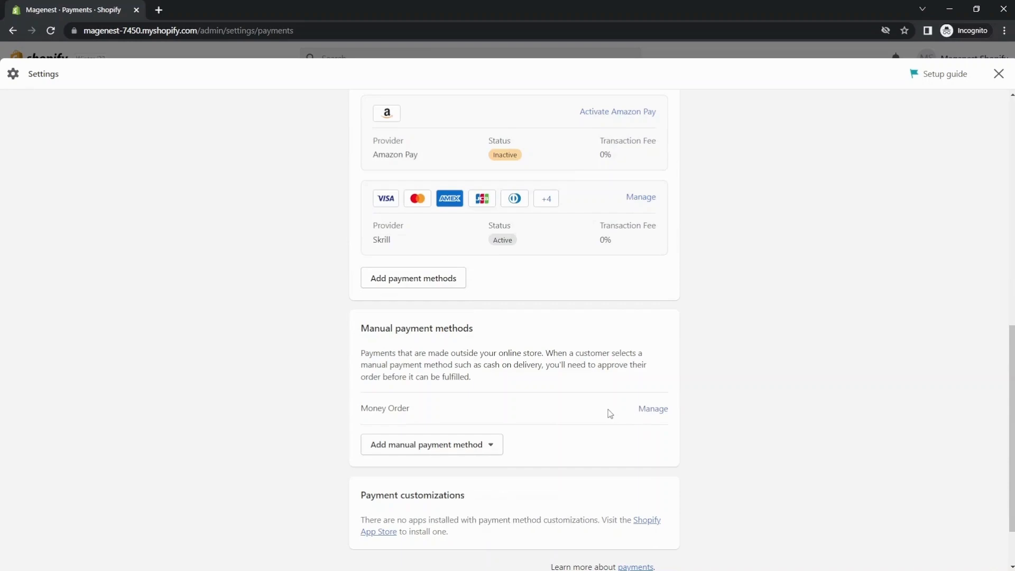
Step: Examine the supported and manual payment methods configured in the store's payment settings
{"action": "scroll", "coordinate": [610, 414], "scroll_direction": "up", "scroll_amount": 6}
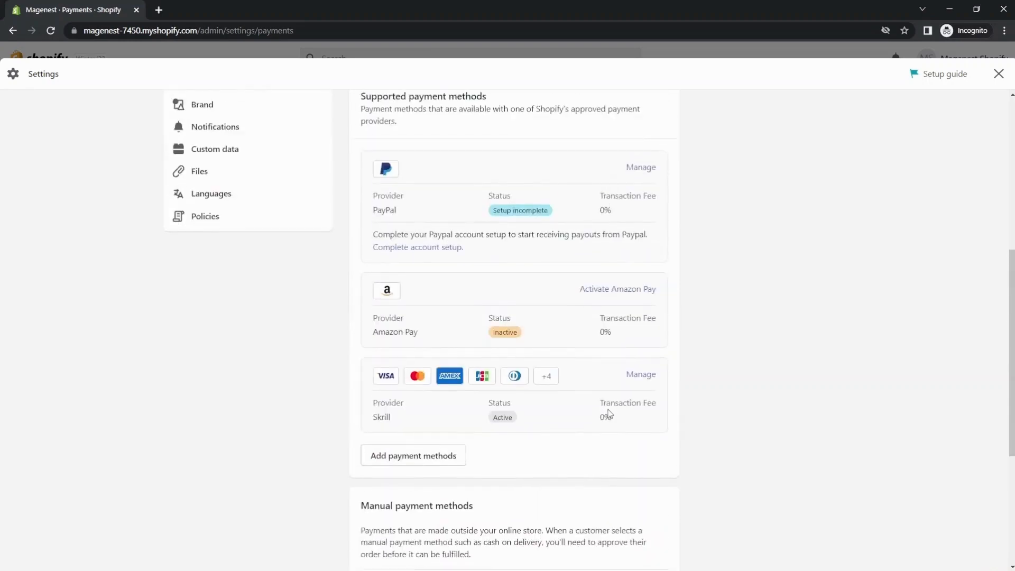
{"action": "scroll", "coordinate": [610, 414], "scroll_direction": "up", "scroll_amount": 4}
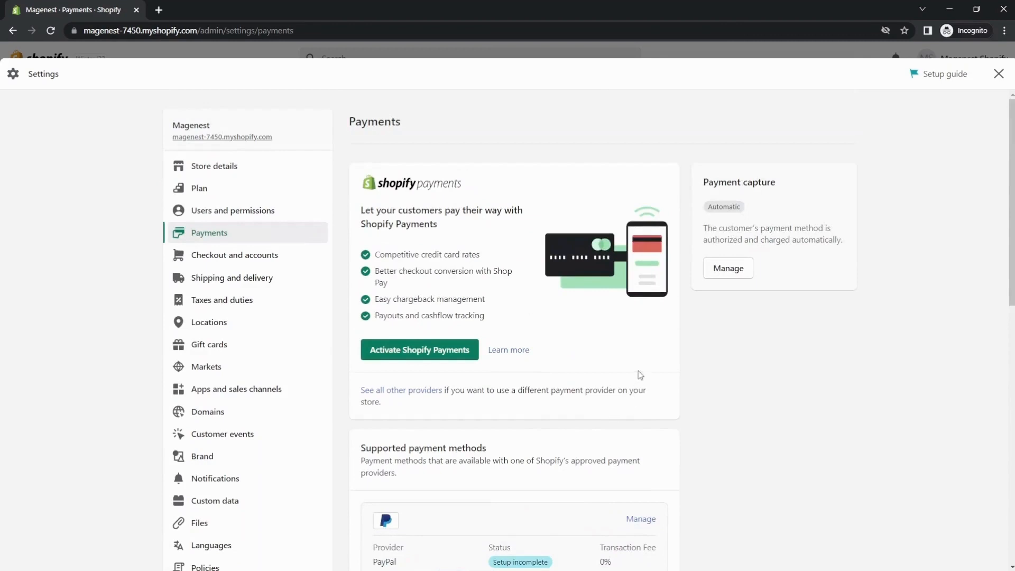
{"action": "left_click", "coordinate": [348, 561]}
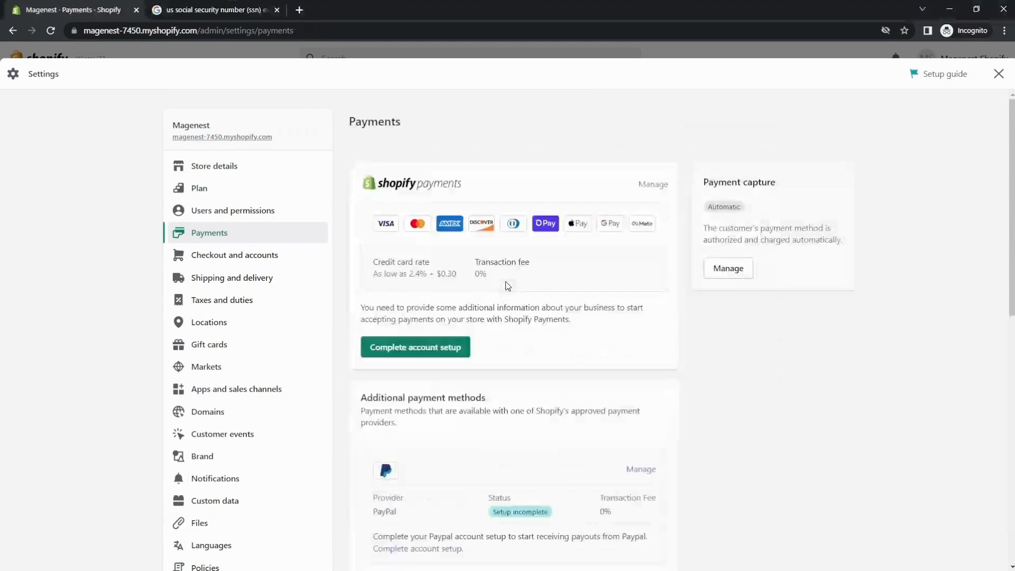
{"action": "scroll", "coordinate": [503, 279], "scroll_direction": "down", "scroll_amount": 8}
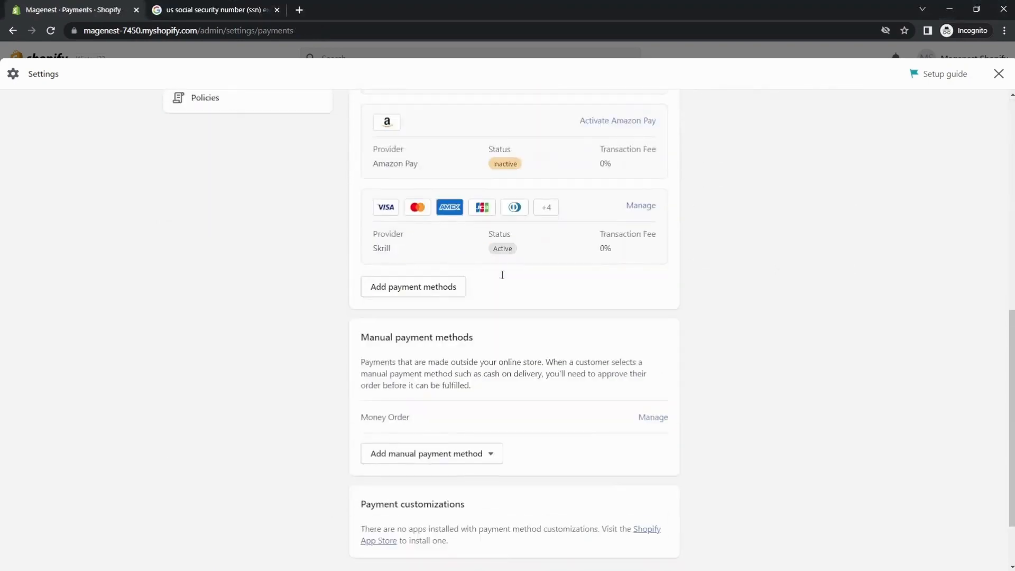
{"action": "scroll", "coordinate": [503, 279], "scroll_direction": "up", "scroll_amount": 1}
{"action": "scroll", "coordinate": [502, 278], "scroll_direction": "down", "scroll_amount": 3}
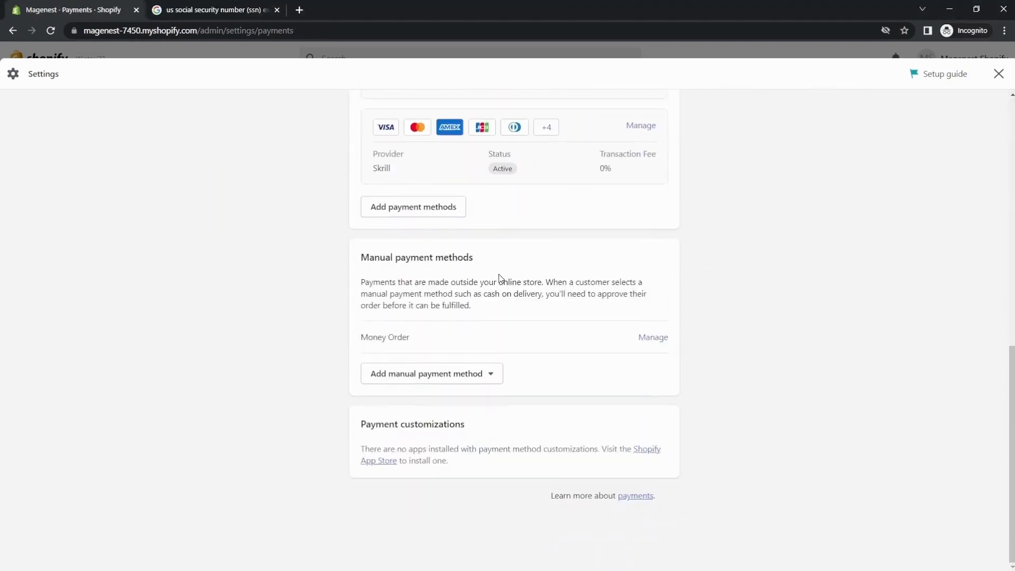
{"action": "scroll", "coordinate": [501, 279], "scroll_direction": "up", "scroll_amount": 2}
{"action": "scroll", "coordinate": [501, 279], "scroll_direction": "up", "scroll_amount": 1}
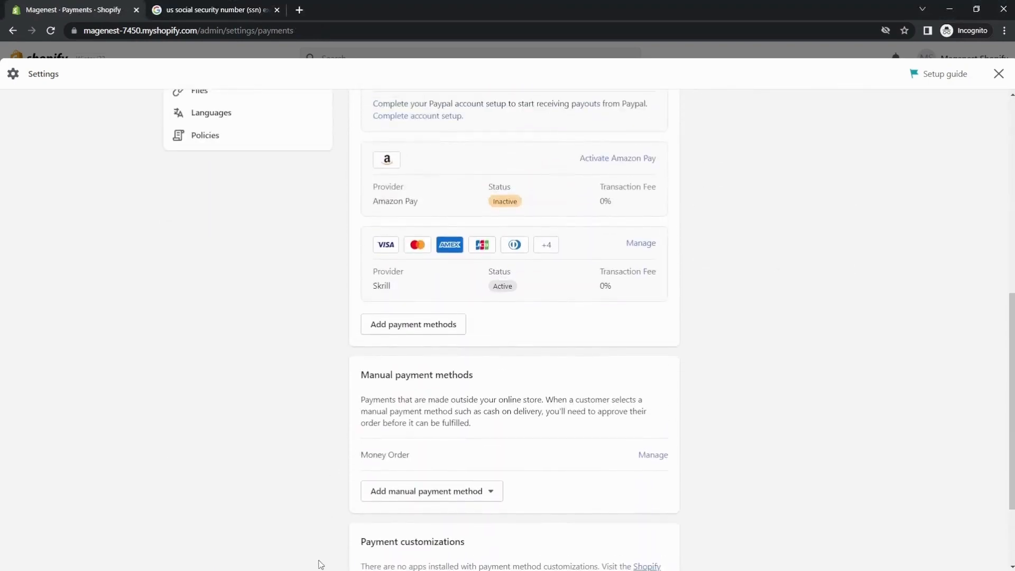